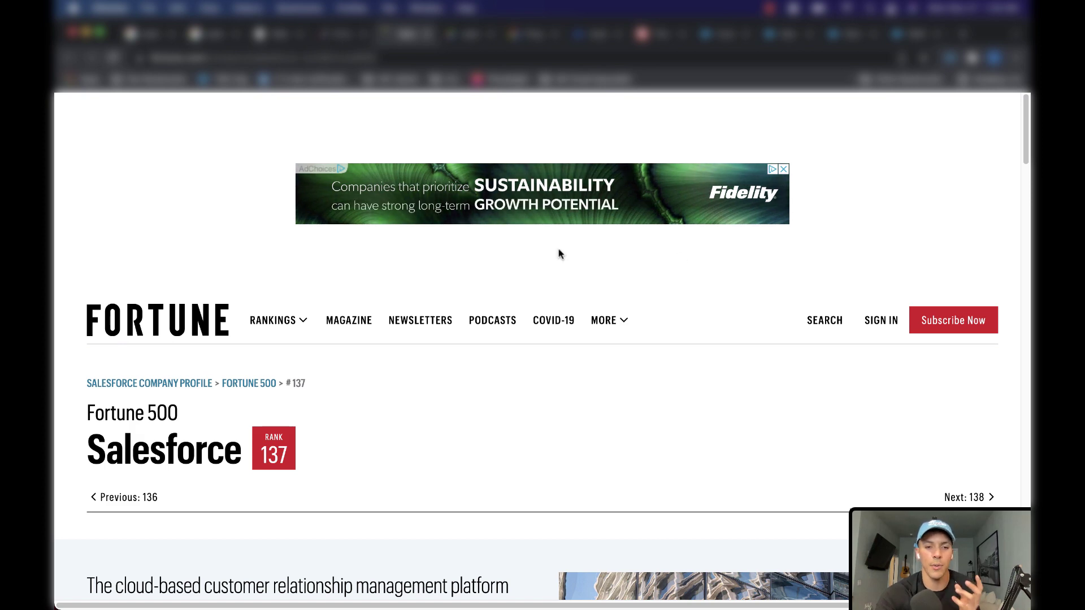
scroll(558, 254, "down", 2)
scroll(559, 253, "down", 1)
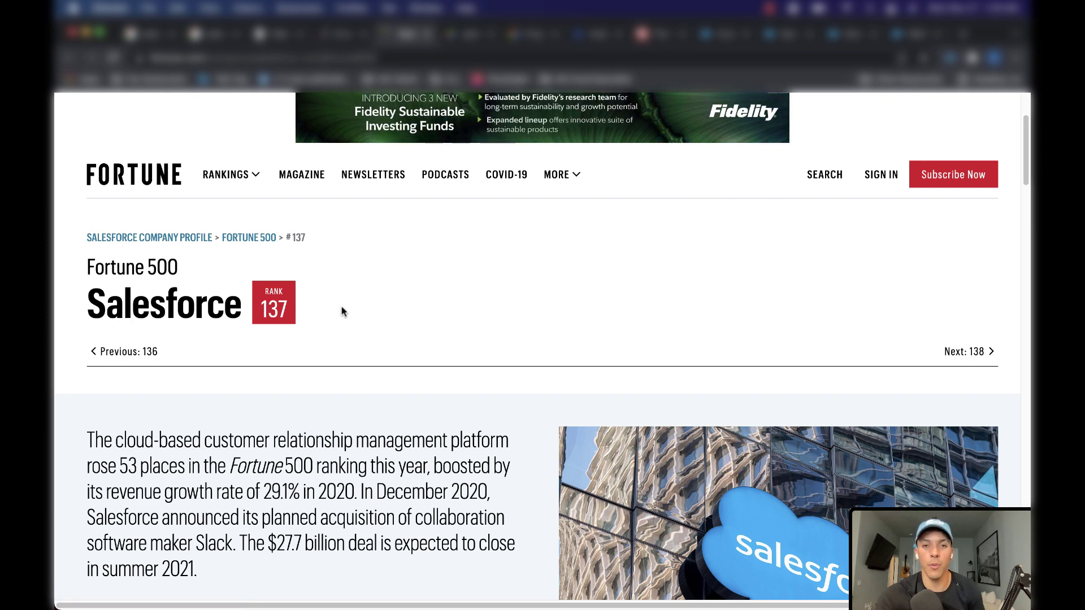
scroll(360, 318, "down", 1)
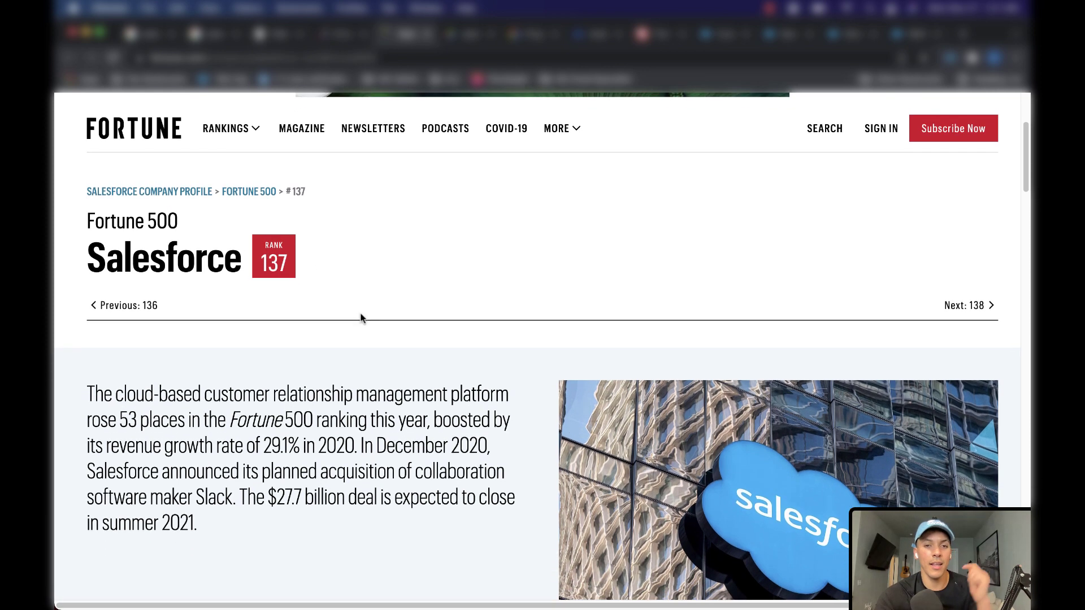
scroll(360, 318, "down", 1)
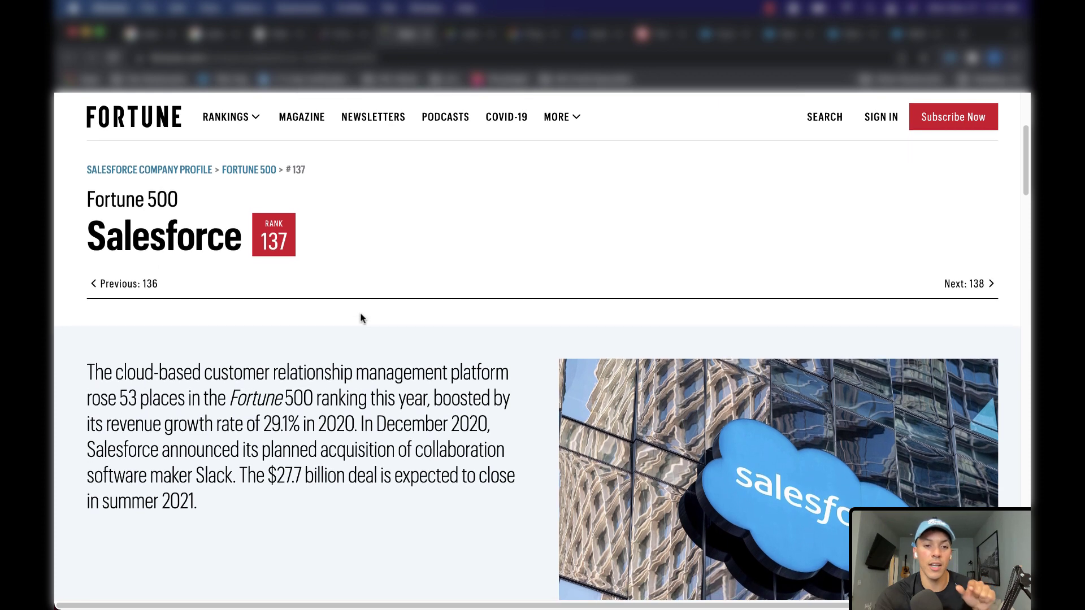
scroll(360, 314, "down", 1)
scroll(361, 314, "down", 2)
scroll(360, 314, "down", 1)
scroll(361, 313, "up", 2)
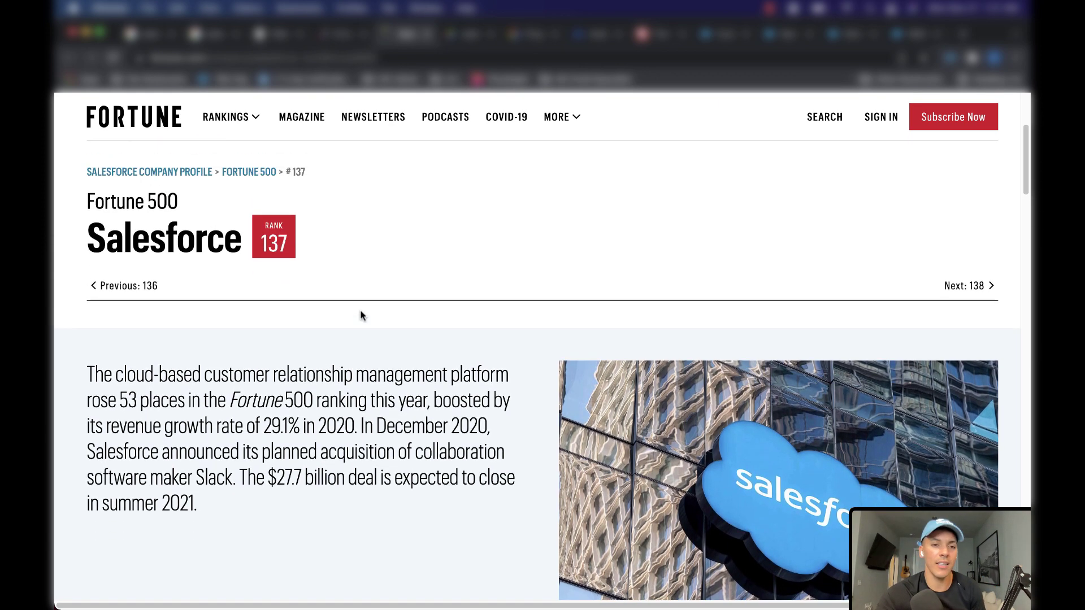
scroll(361, 315, "up", 1)
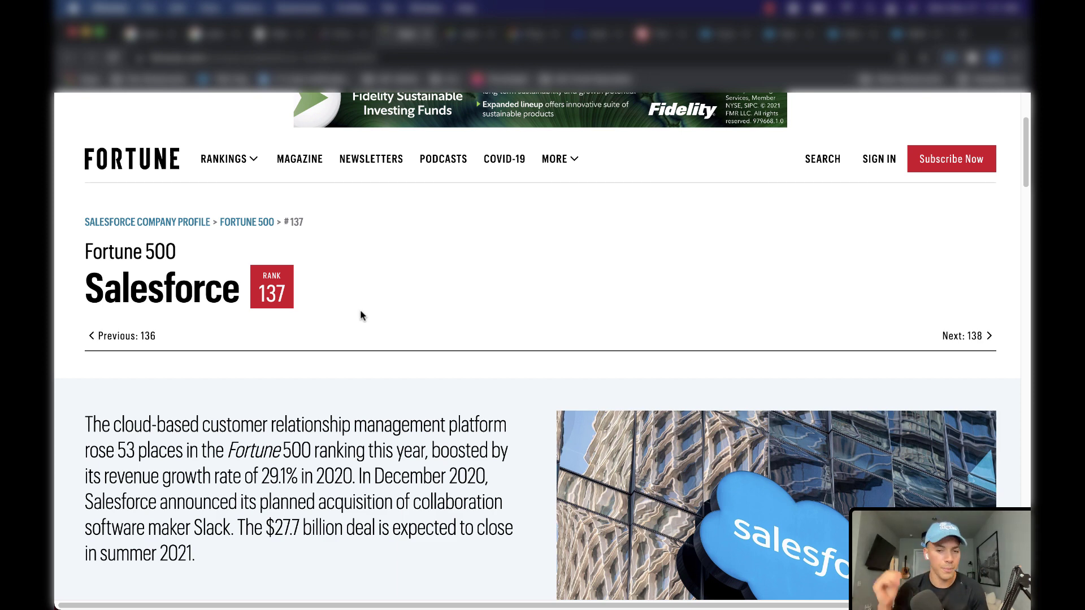
Switch to the Google Cloud blog tab on its Salesforce partnership progress.
left_click(463, 32)
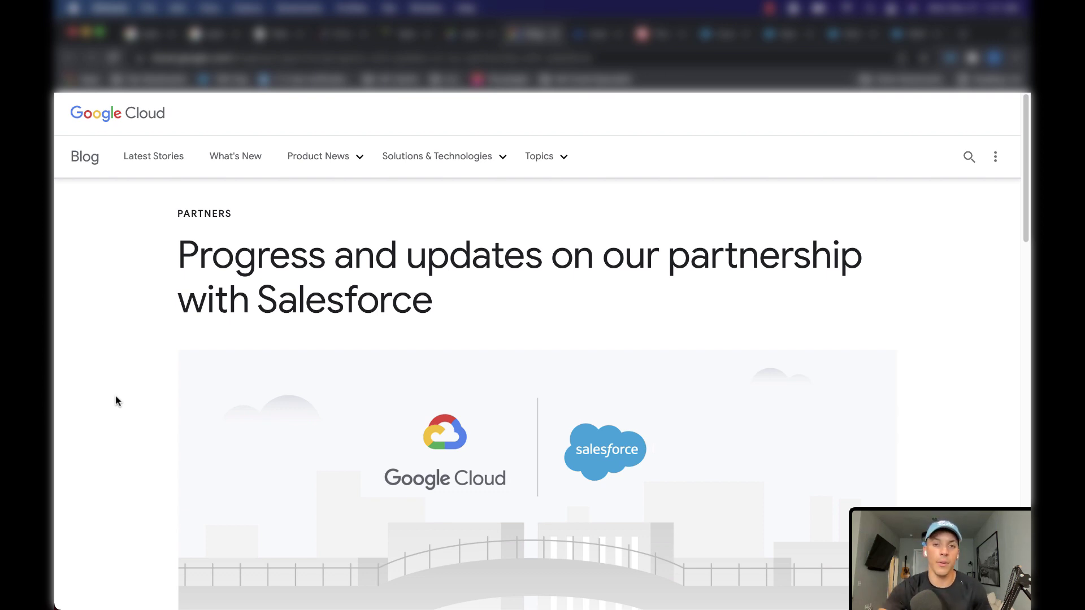
Switch to the Meta Business Help Center tab on CRM integrations for Lead Ads.
left_click(583, 36)
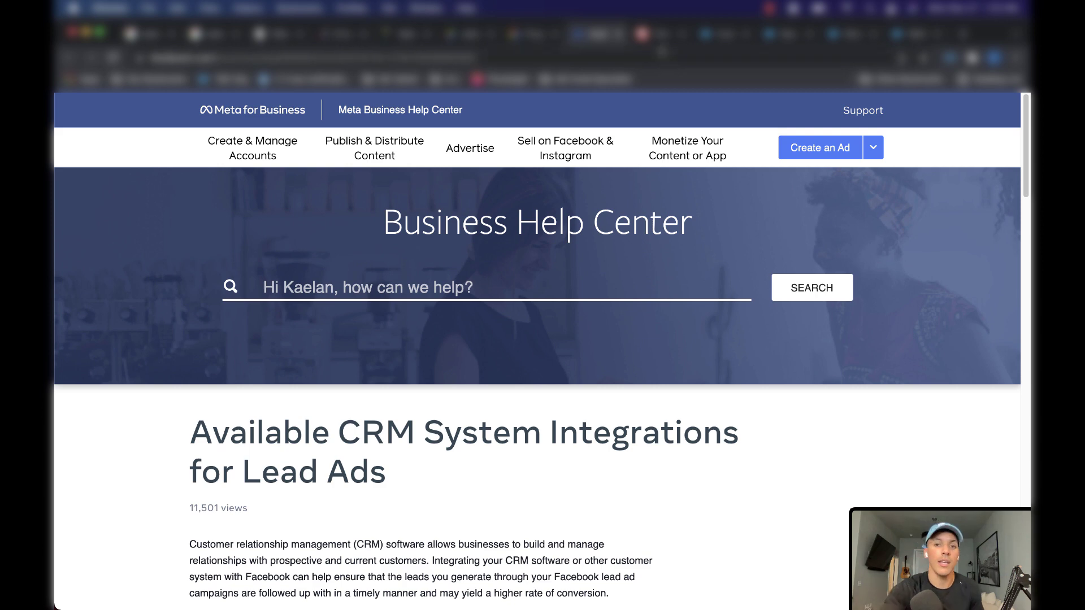
Open PCMag's Best CRM Software for 2021, advance the top picks, and dismiss the newsletter popup.
left_click(657, 34)
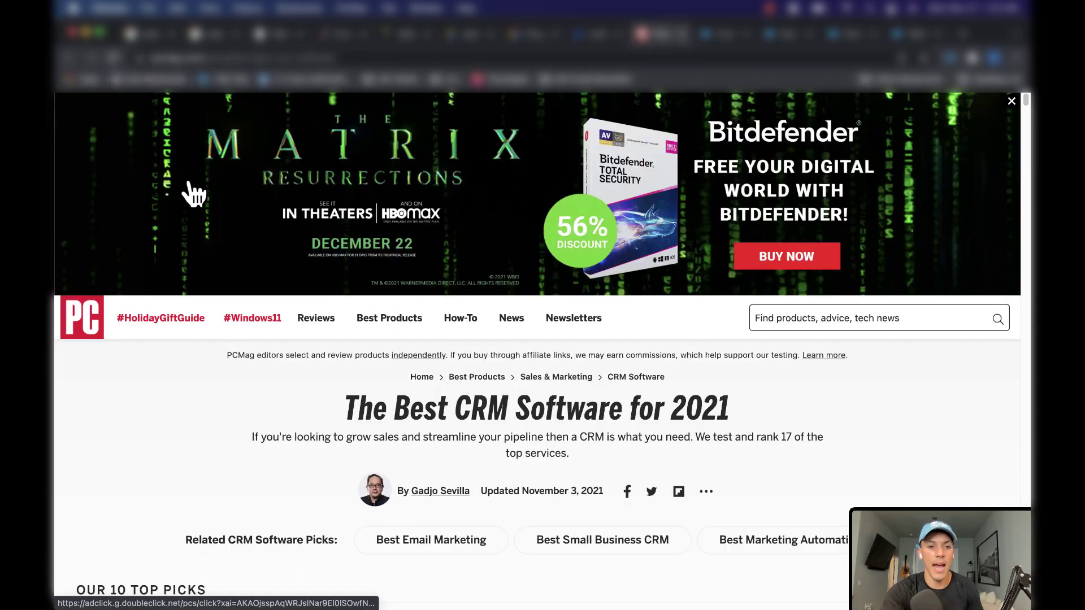
scroll(189, 191, "down", 2)
scroll(192, 192, "down", 3)
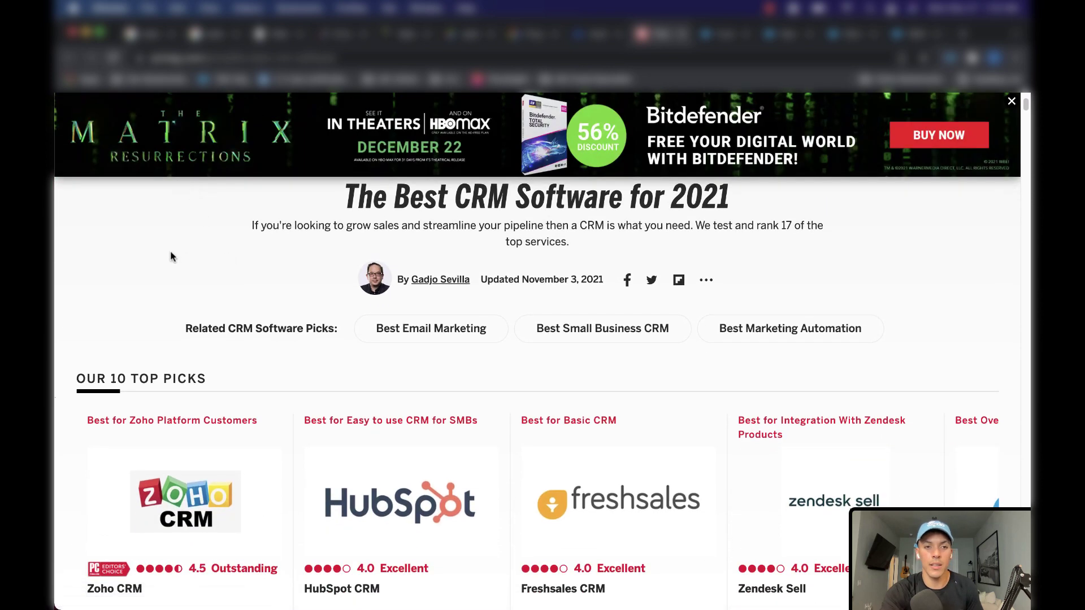
scroll(171, 257, "up", 1)
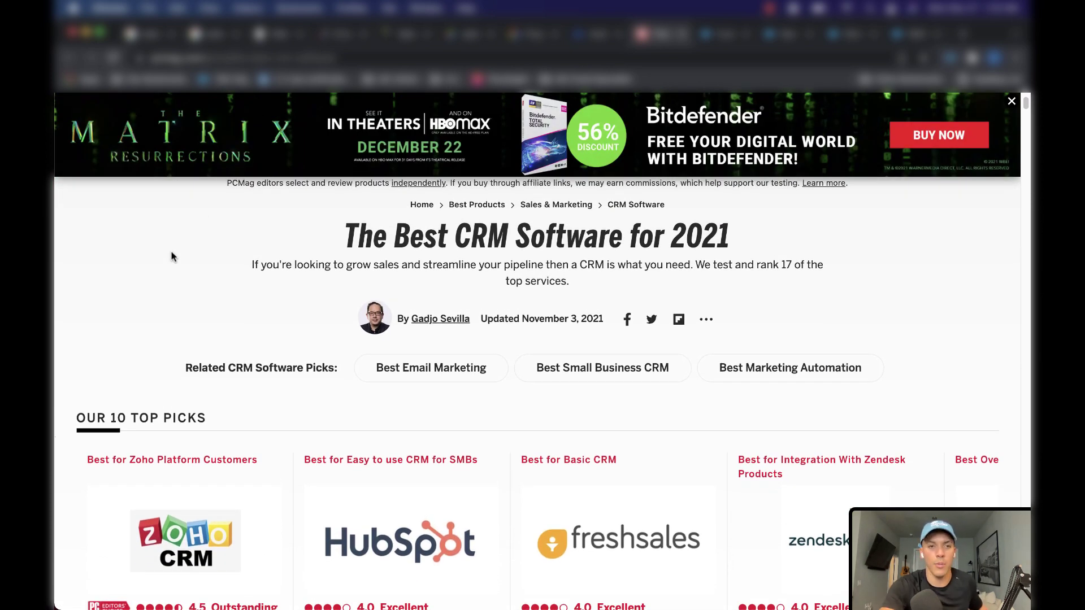
scroll(171, 256, "up", 1)
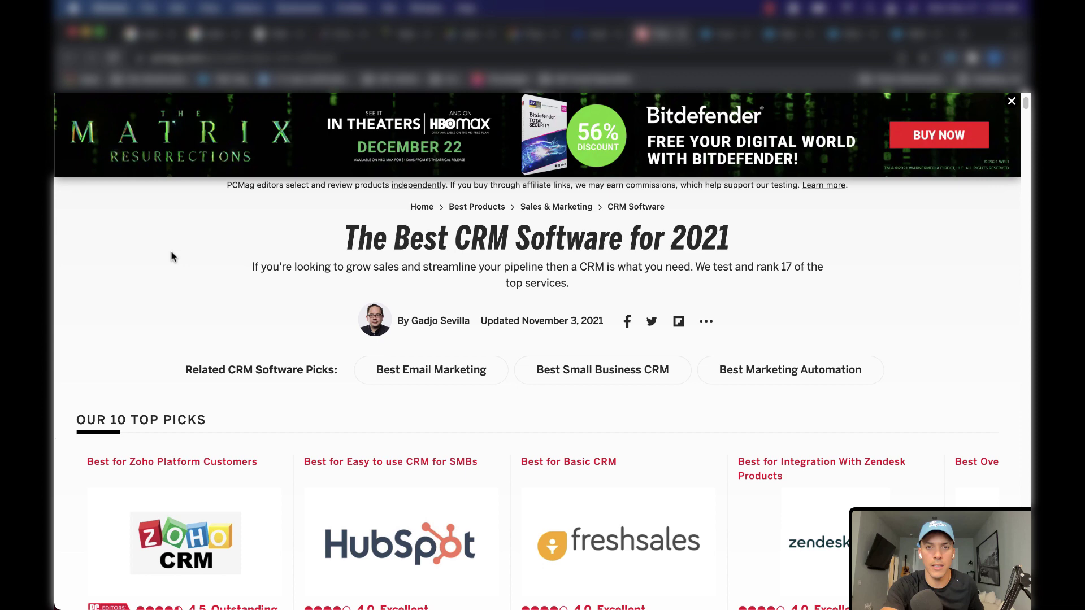
scroll(171, 258, "down", 1)
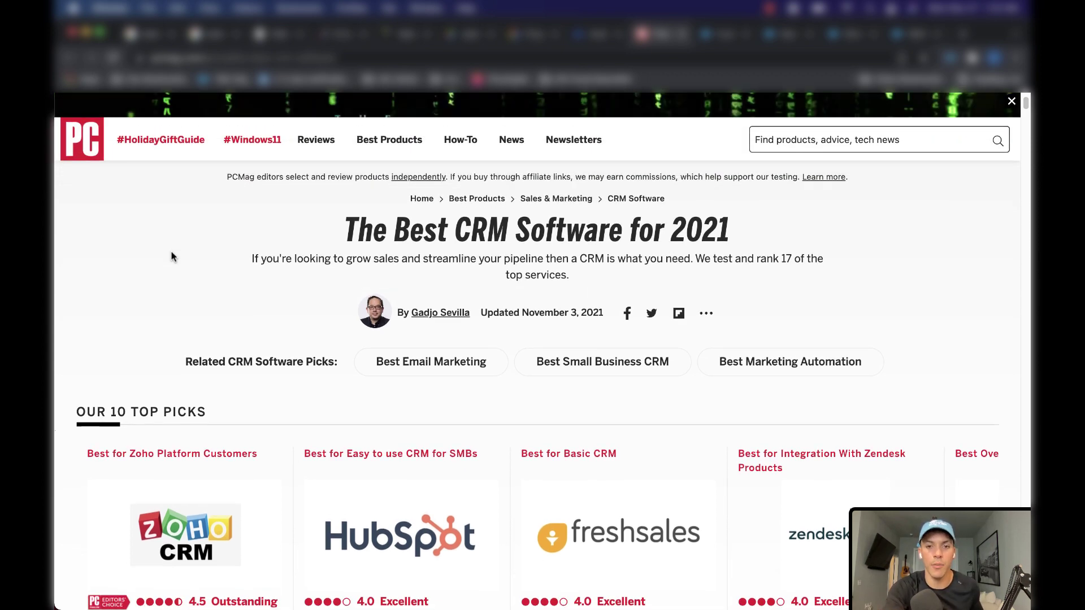
scroll(171, 256, "down", 3)
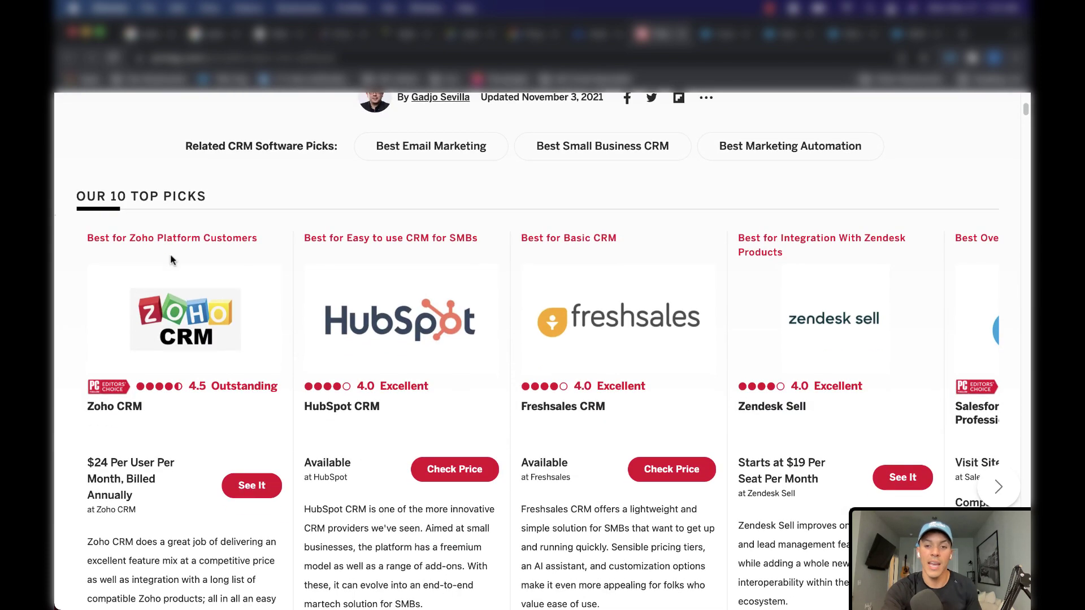
left_click(999, 486)
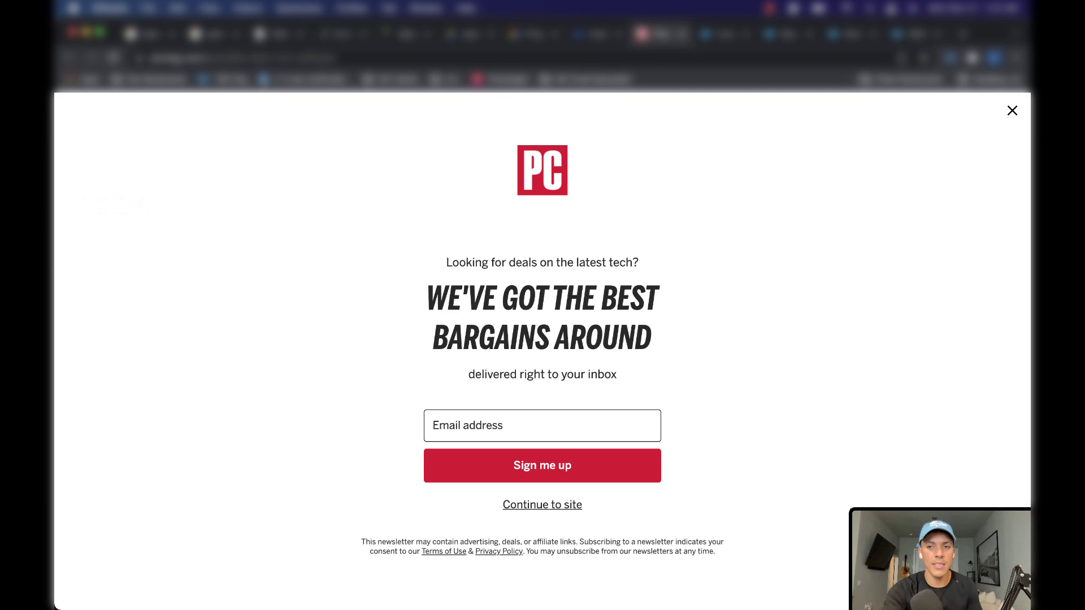
left_click(1008, 110)
scroll(496, 276, "down", 3)
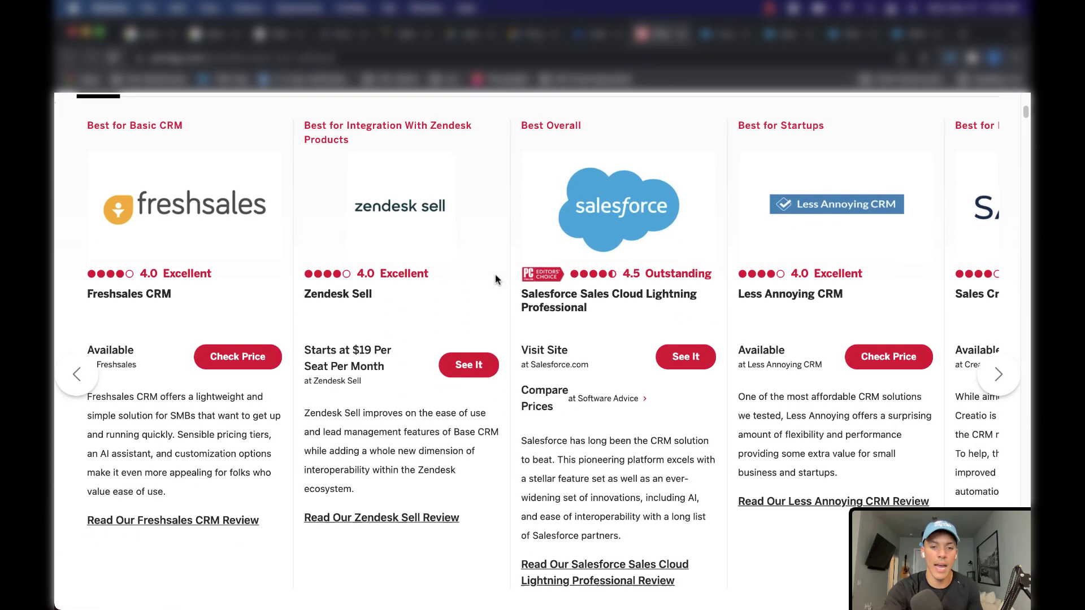
scroll(582, 359, "up", 4)
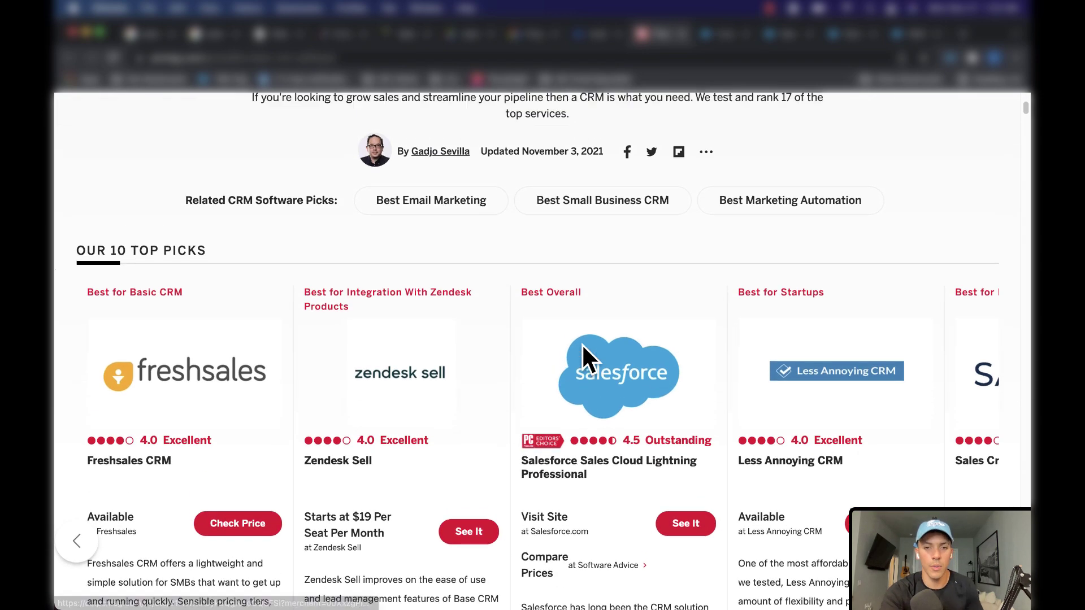
scroll(585, 357, "up", 2)
scroll(581, 343, "up", 3)
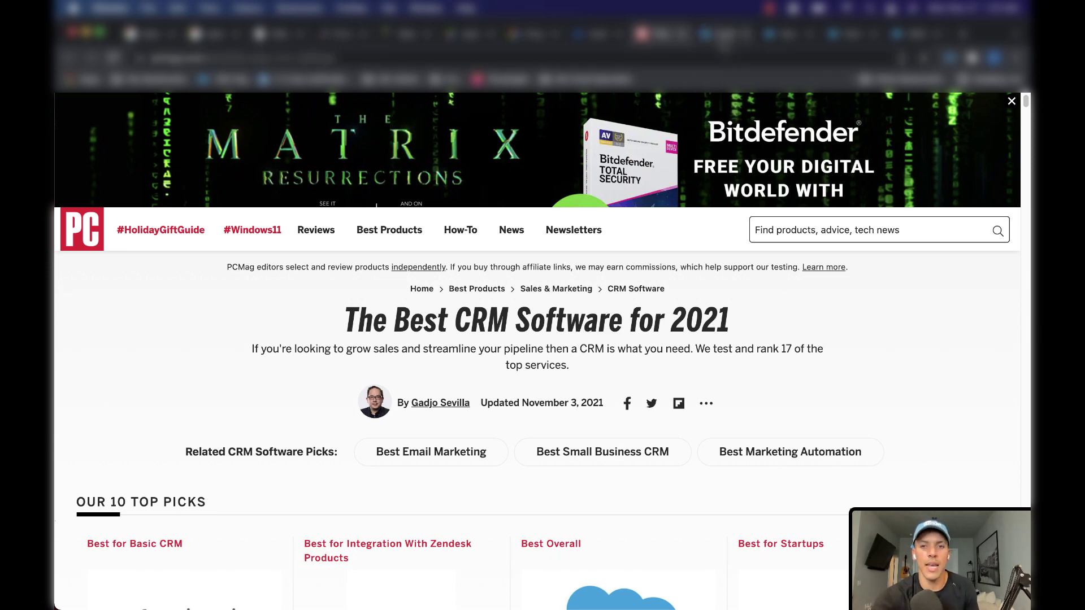
left_click(723, 36)
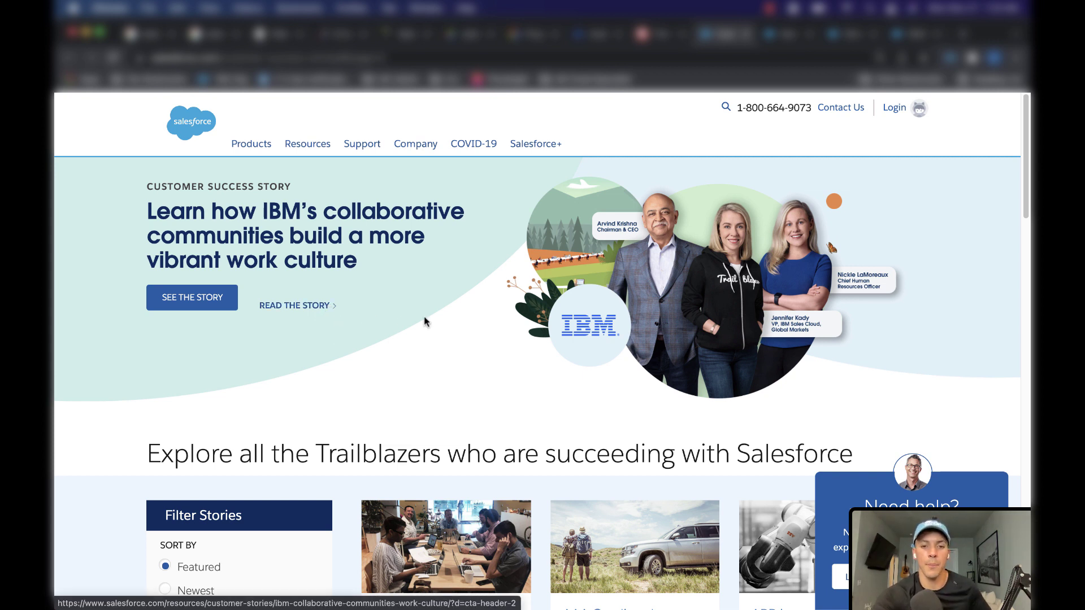
scroll(559, 266, "down", 5)
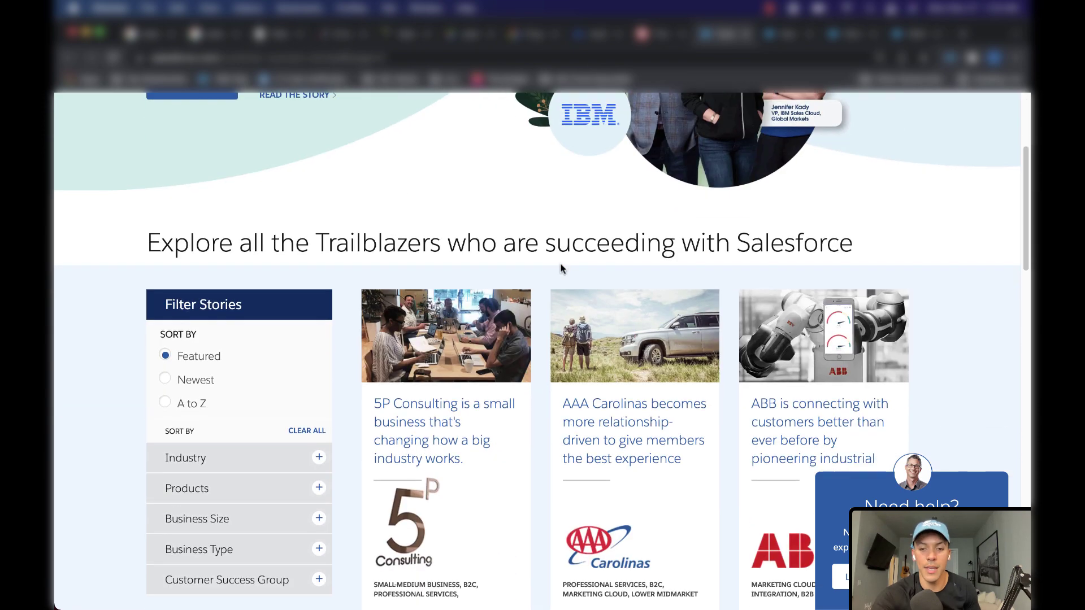
scroll(559, 267, "down", 3)
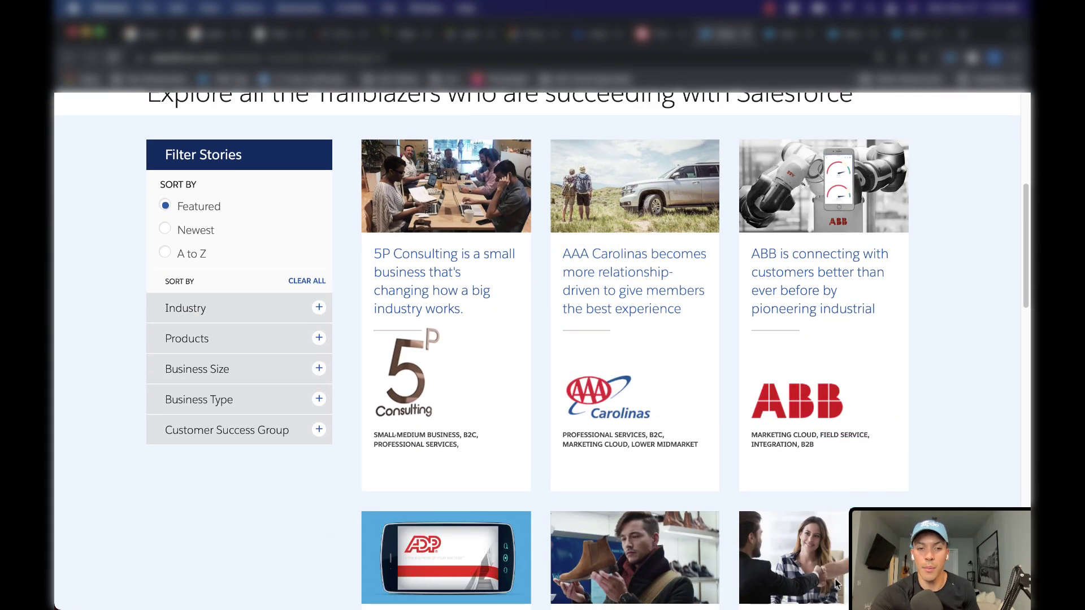
scroll(604, 321, "down", 6)
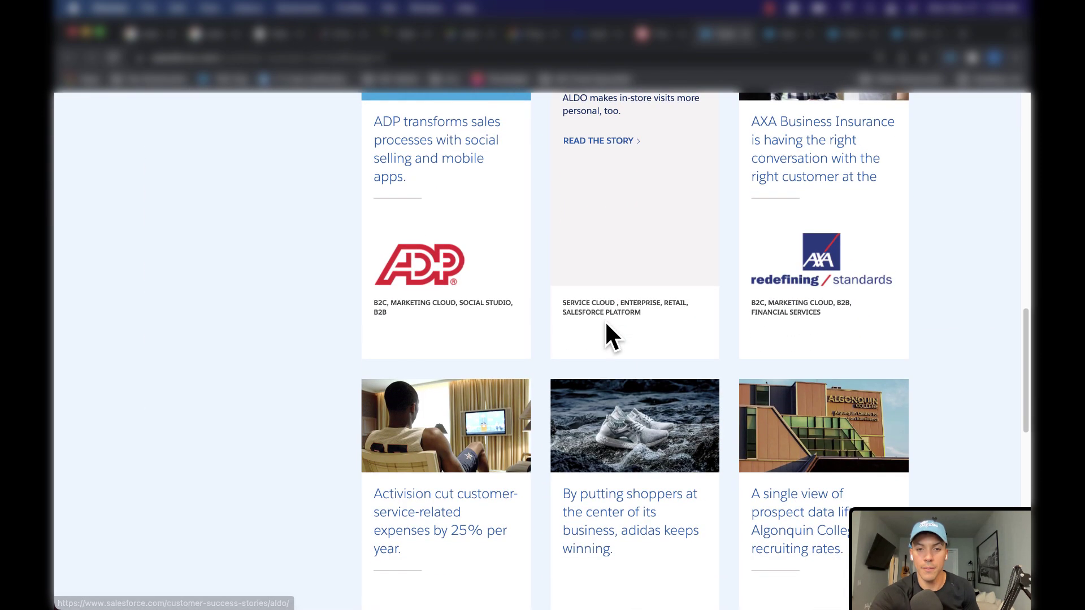
scroll(524, 372, "down", 4)
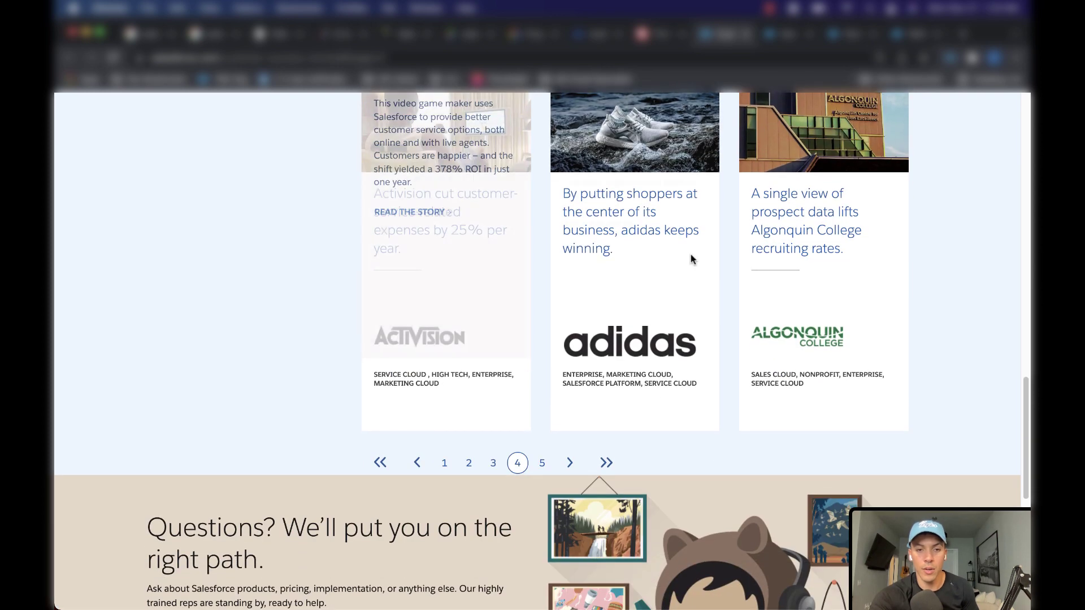
left_click(443, 463)
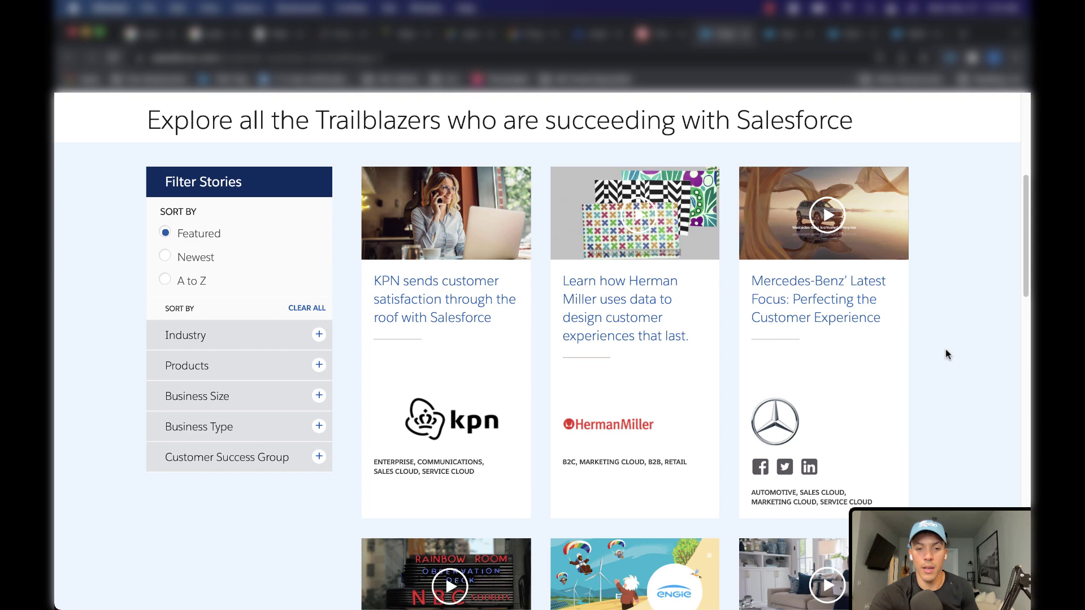
scroll(978, 339, "down", 3)
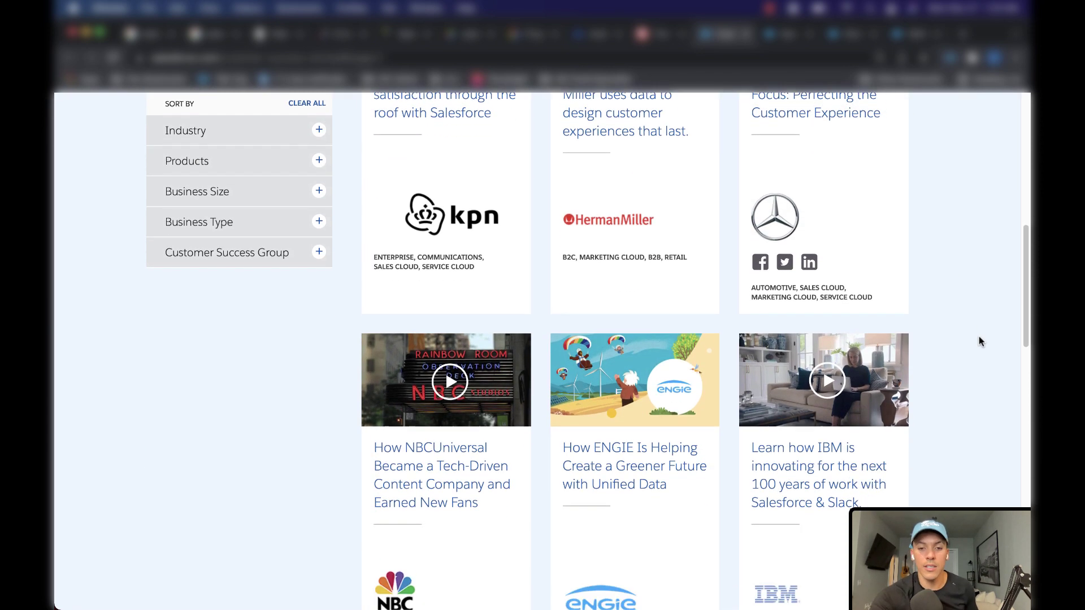
scroll(979, 336, "down", 1)
scroll(979, 337, "down", 1)
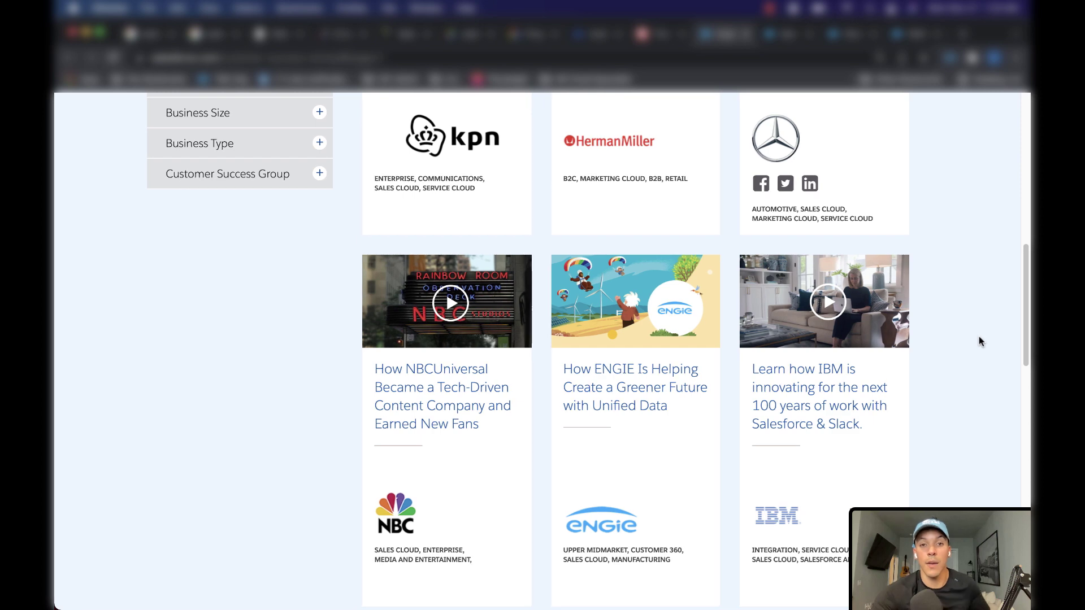
scroll(979, 341, "up", 1)
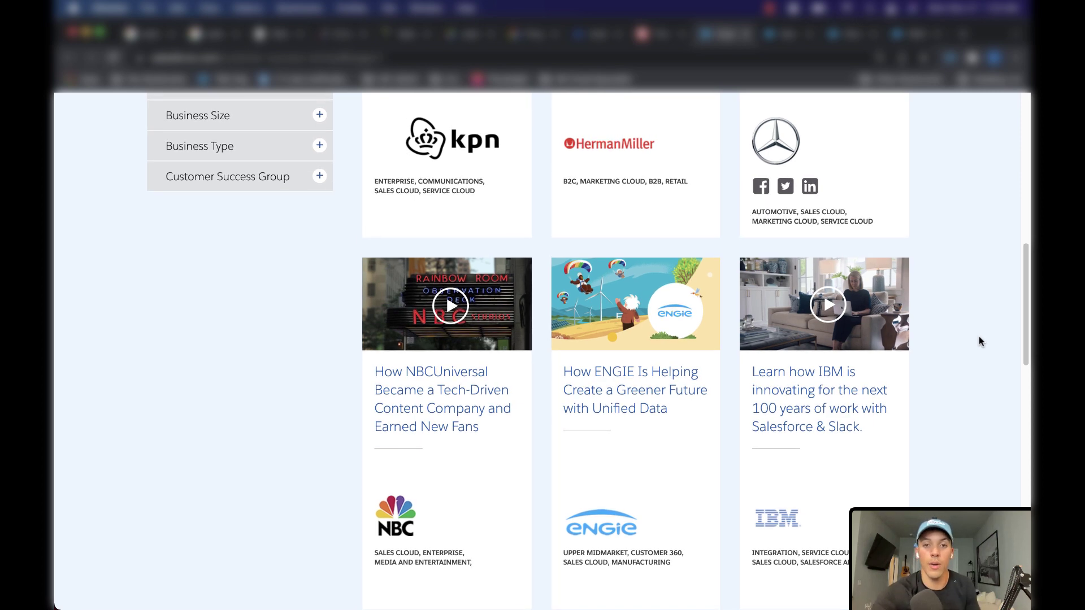
scroll(979, 342, "up", 1)
scroll(979, 341, "up", 2)
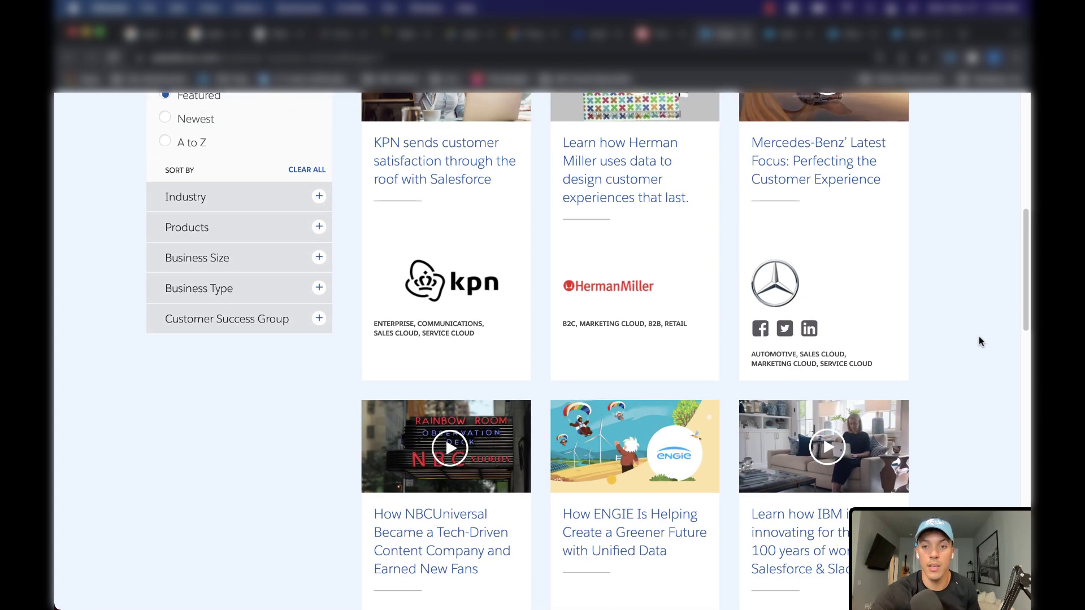
scroll(979, 342, "up", 2)
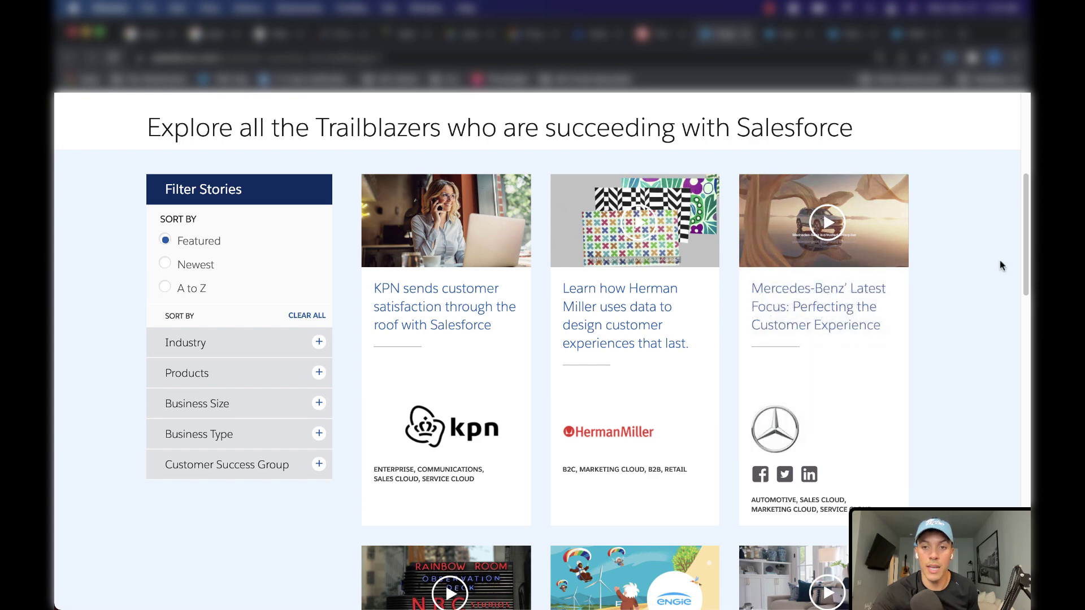
scroll(1000, 264, "down", 2)
scroll(999, 266, "down", 2)
scroll(999, 266, "down", 5)
scroll(1000, 265, "down", 4)
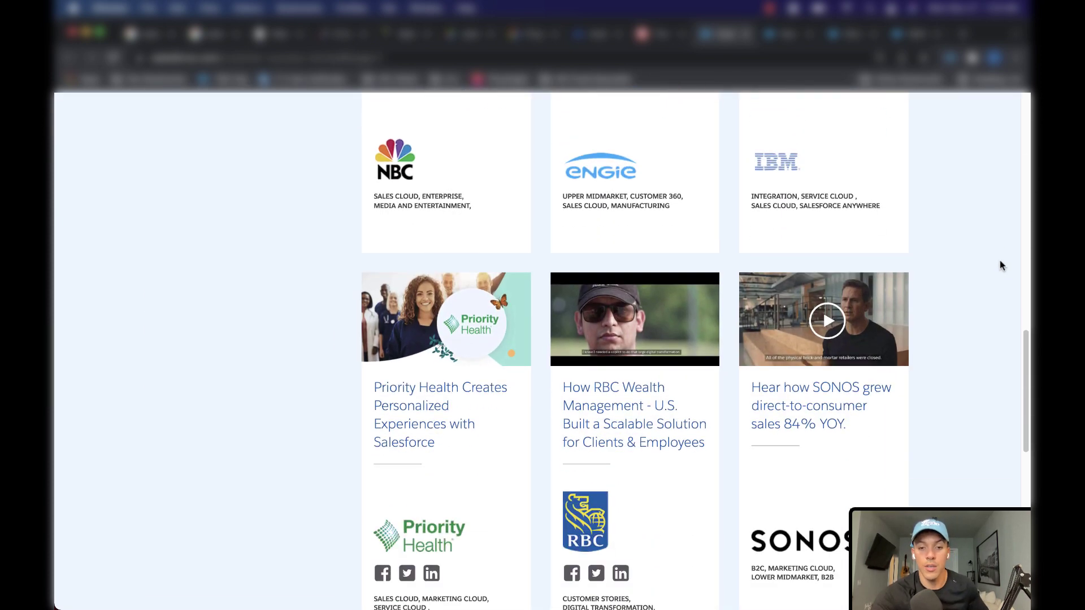
scroll(999, 265, "down", 3)
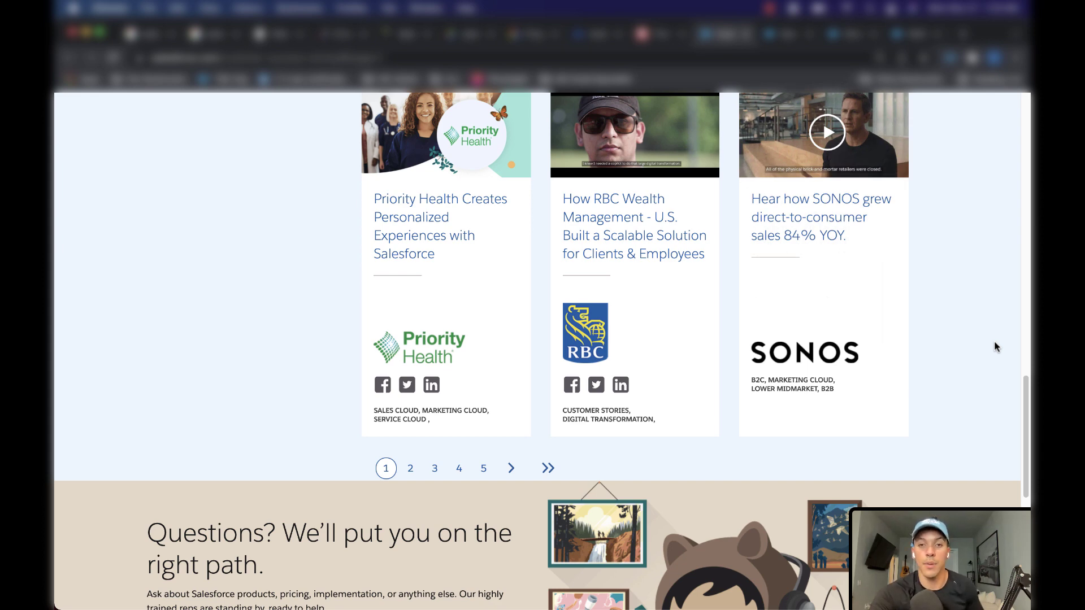
scroll(995, 341, "up", 2)
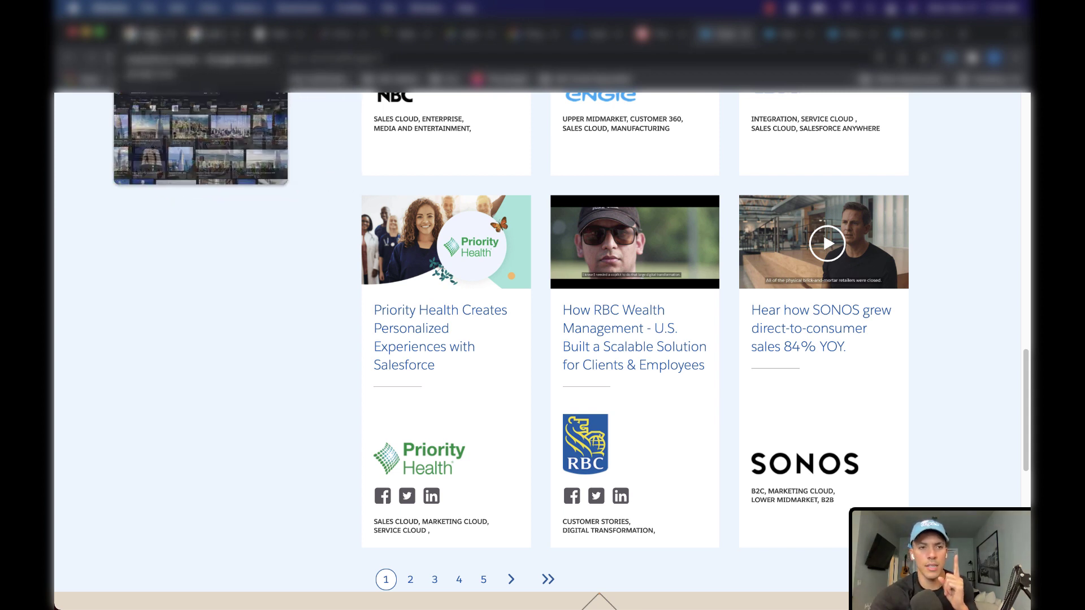
Switch to the Google Images results for 'salesforce tower'.
left_click(157, 34)
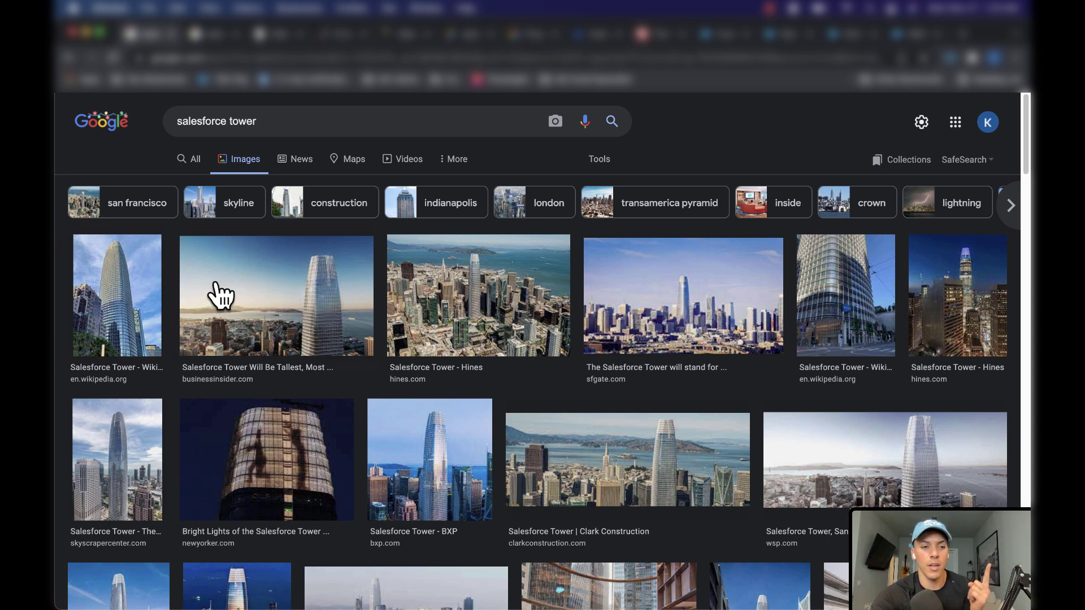
scroll(503, 297, "down", 2)
scroll(499, 283, "down", 1)
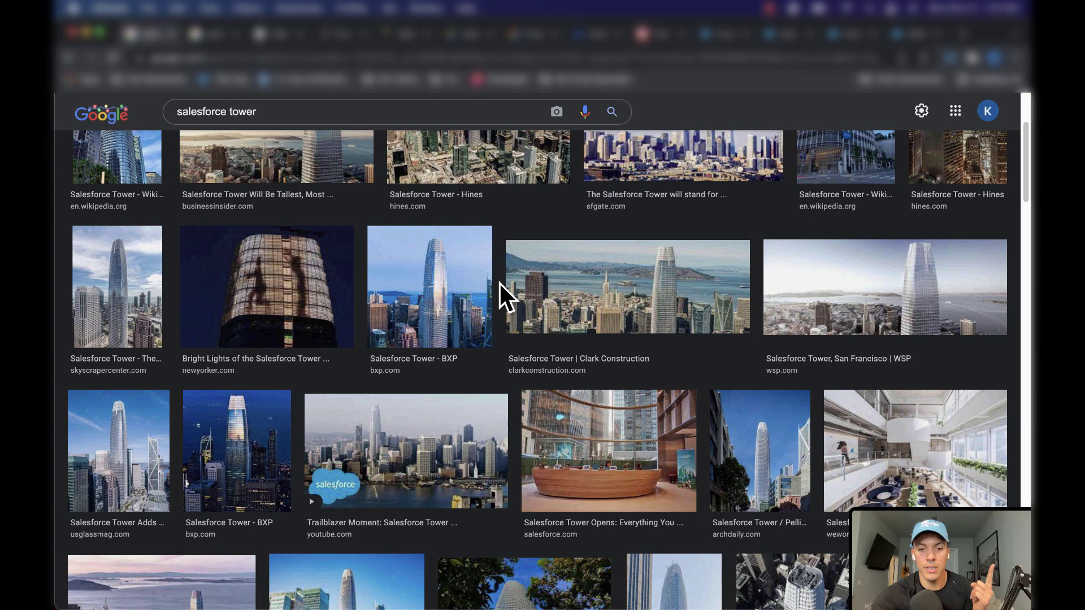
scroll(500, 283, "down", 1)
scroll(499, 284, "down", 1)
scroll(499, 283, "down", 1)
scroll(499, 288, "down", 1)
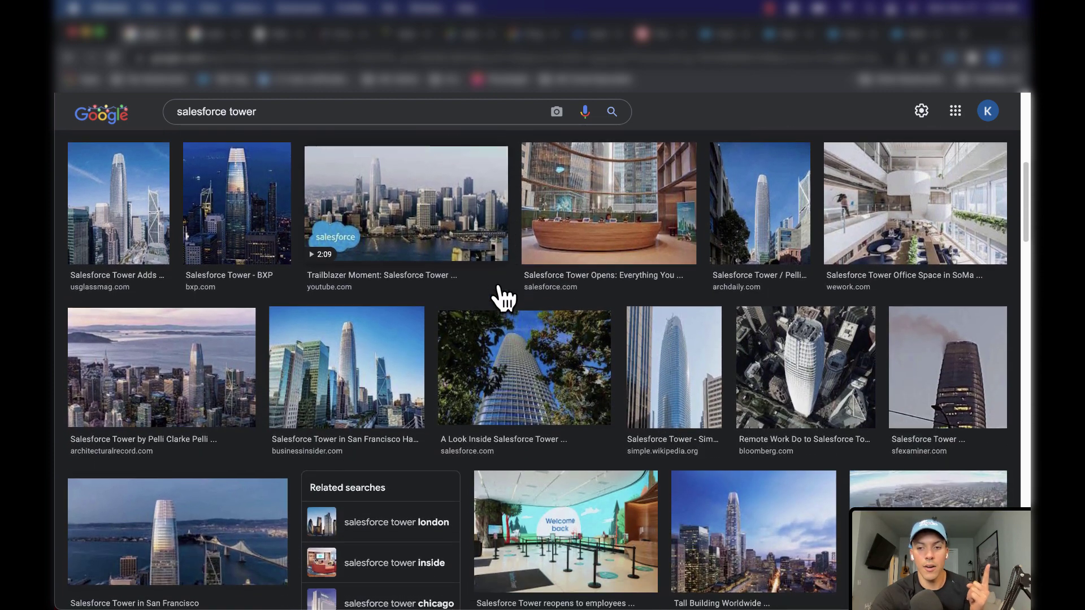
scroll(499, 291, "down", 1)
scroll(503, 297, "down", 1)
scroll(505, 298, "down", 1)
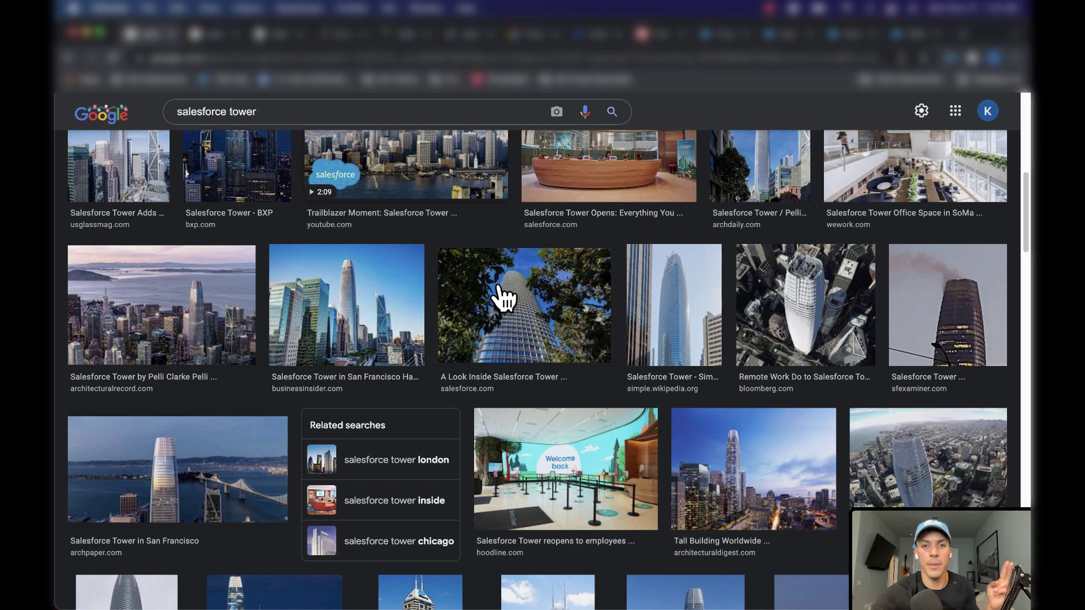
scroll(503, 299, "up", 4)
scroll(496, 297, "up", 4)
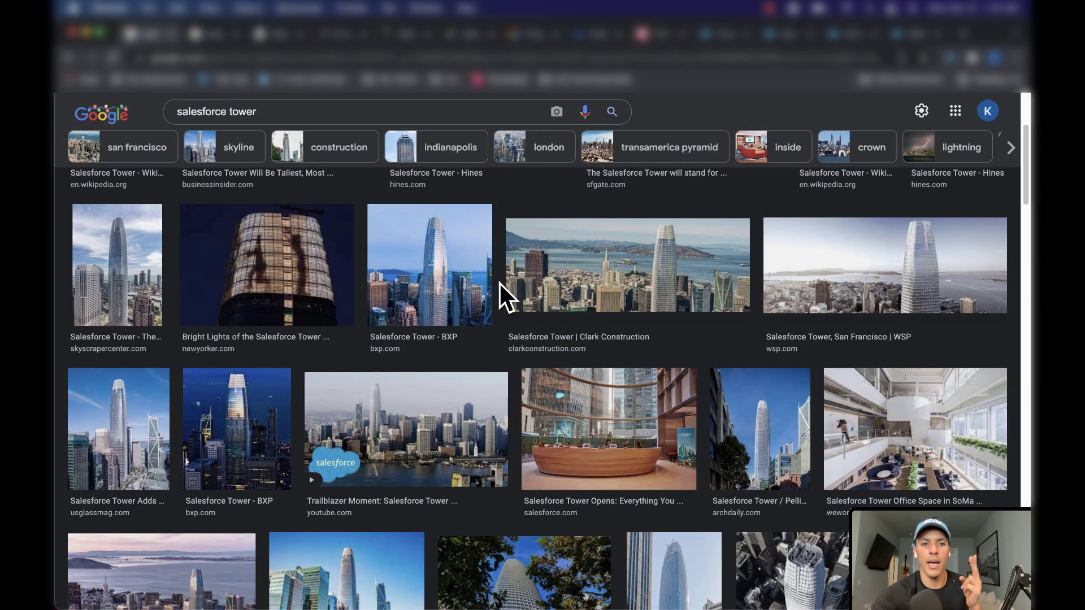
scroll(504, 296, "up", 4)
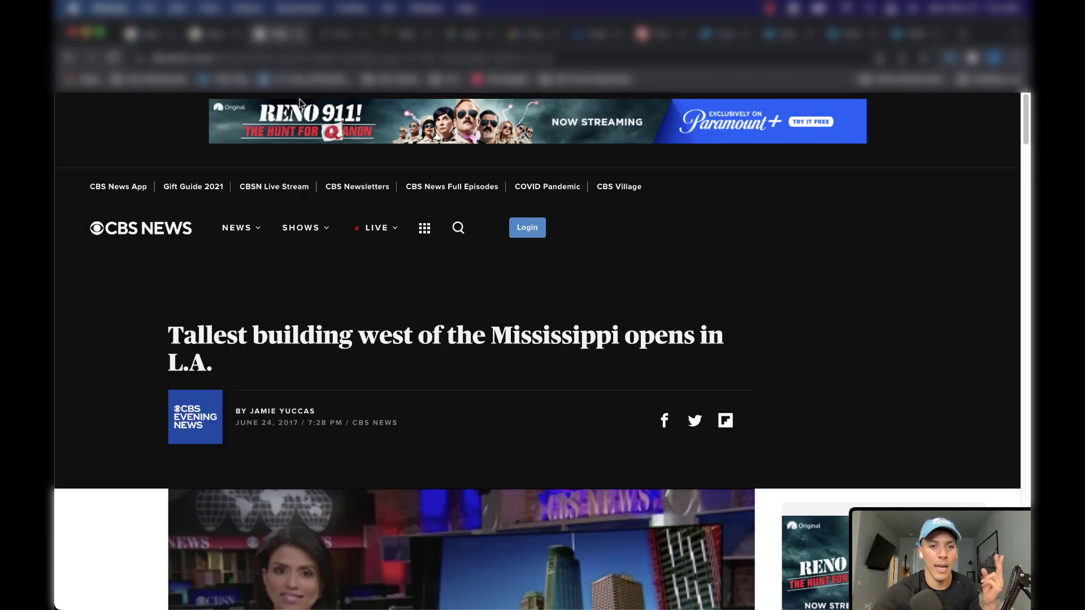
scroll(104, 297, "down", 1)
scroll(104, 296, "down", 3)
scroll(104, 296, "down", 3)
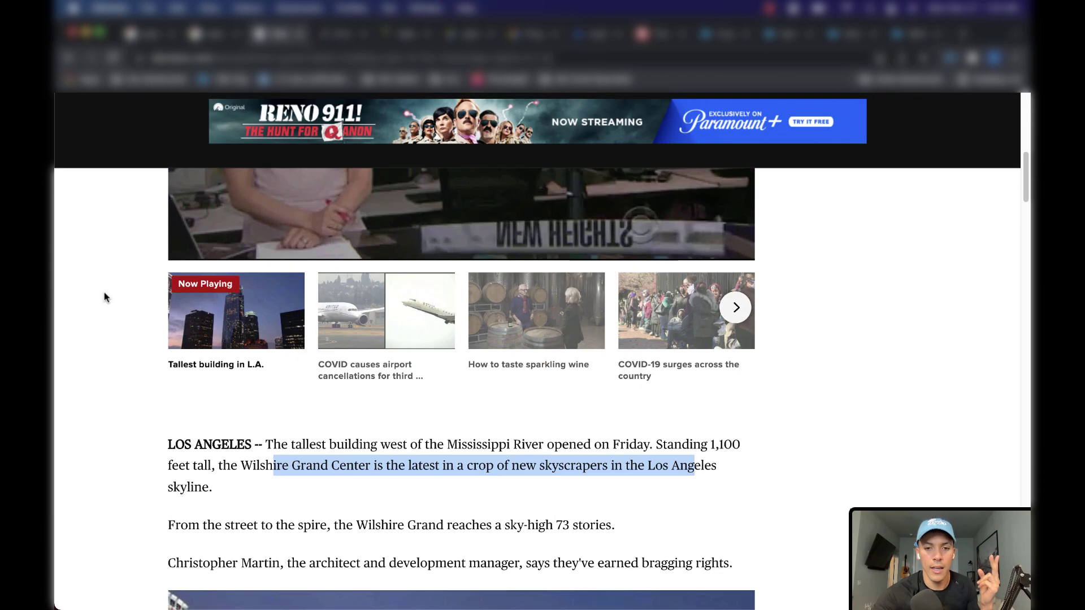
scroll(104, 297, "down", 3)
scroll(104, 297, "down", 3)
scroll(105, 297, "up", 2)
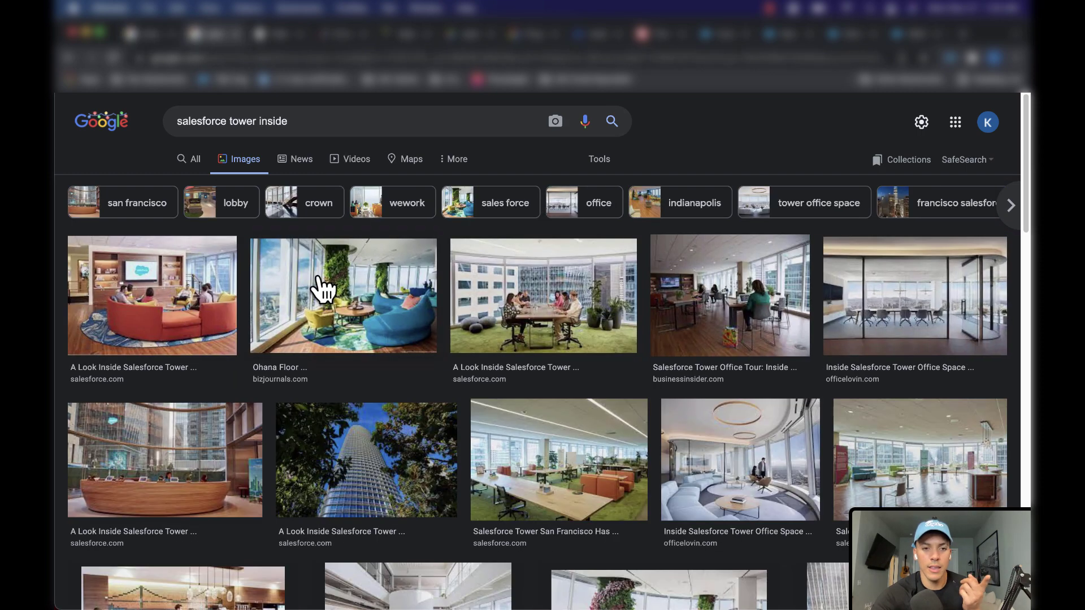
scroll(347, 387, "down", 1)
scroll(345, 398, "down", 1)
scroll(346, 398, "down", 1)
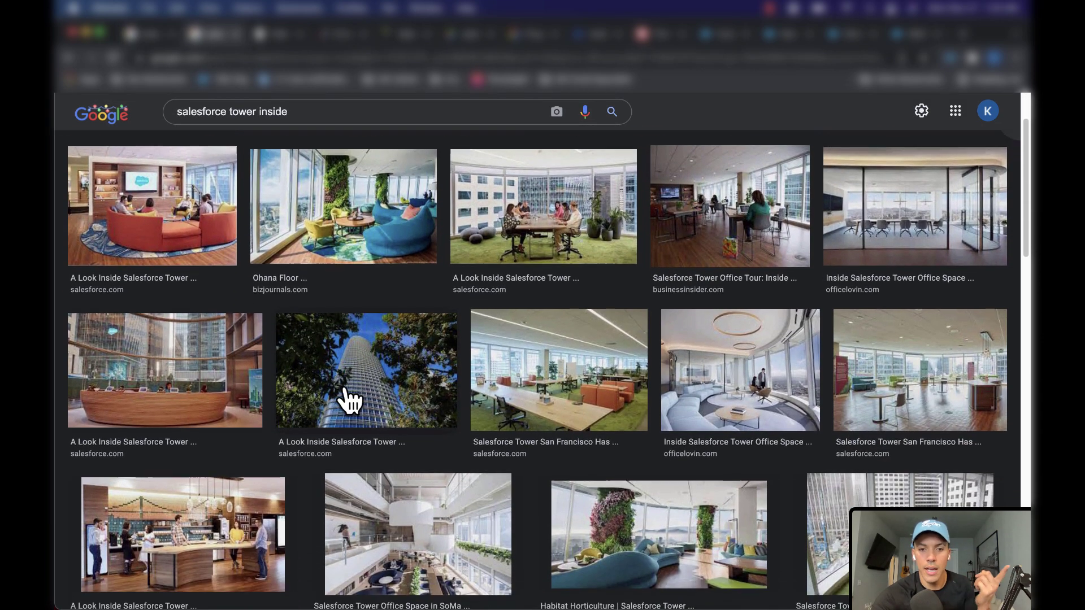
scroll(345, 398, "down", 2)
scroll(347, 400, "down", 1)
scroll(348, 401, "down", 1)
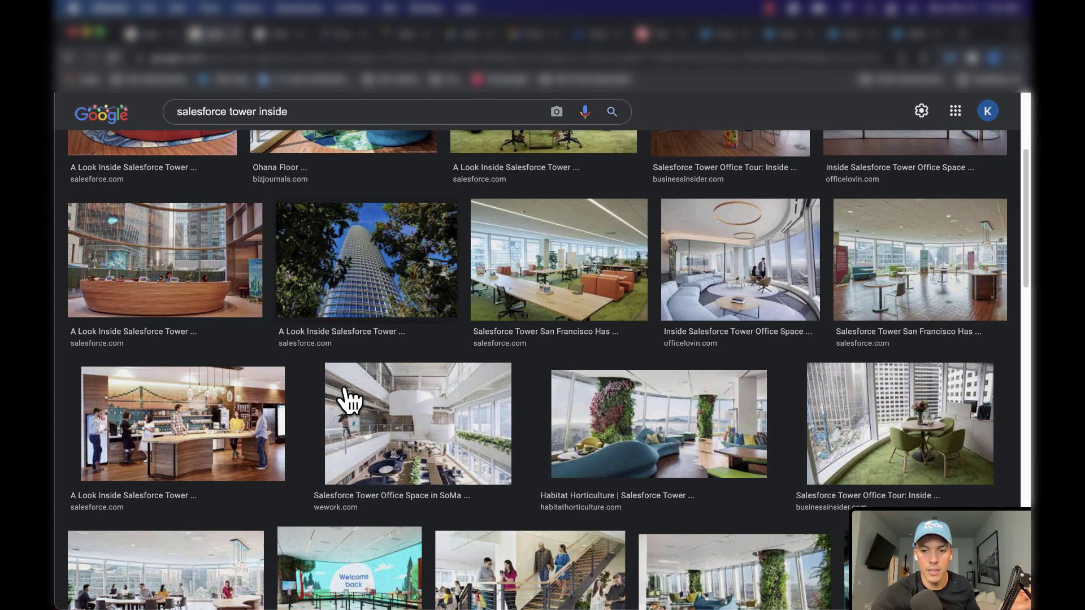
scroll(348, 401, "down", 1)
scroll(348, 400, "down", 1)
scroll(347, 400, "down", 1)
scroll(347, 400, "down", 1)
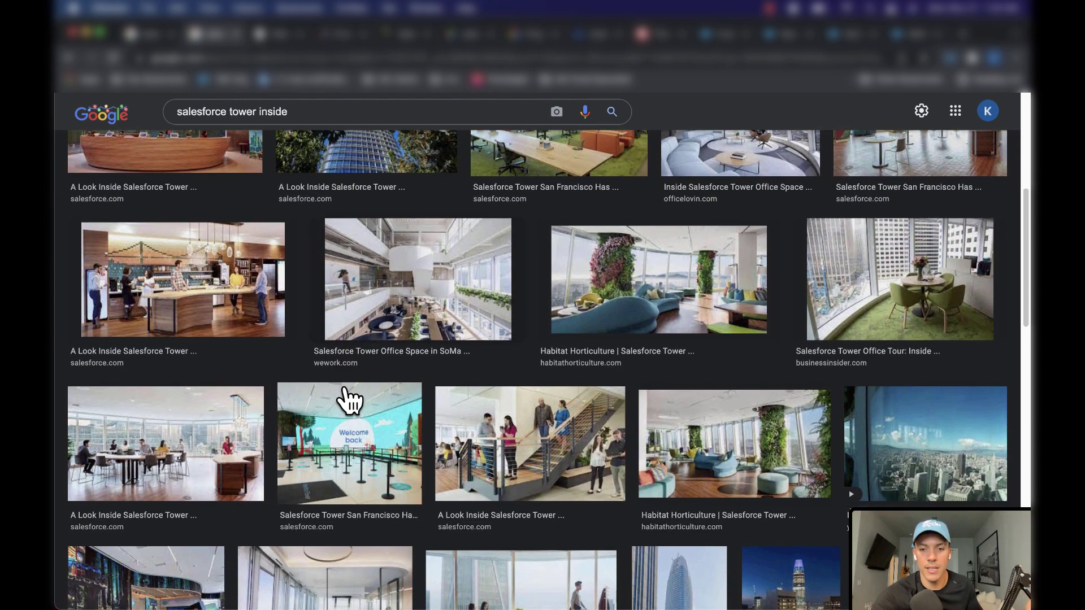
scroll(348, 399, "down", 1)
scroll(347, 398, "down", 1)
scroll(347, 401, "down", 1)
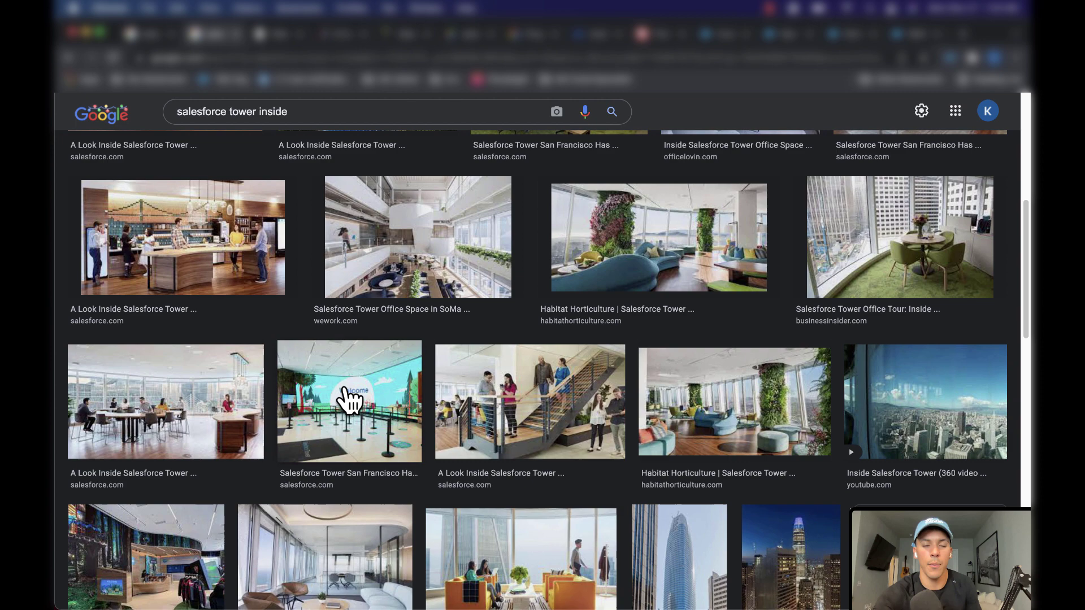
scroll(347, 399, "up", 2)
scroll(346, 399, "up", 2)
scroll(346, 359, "up", 2)
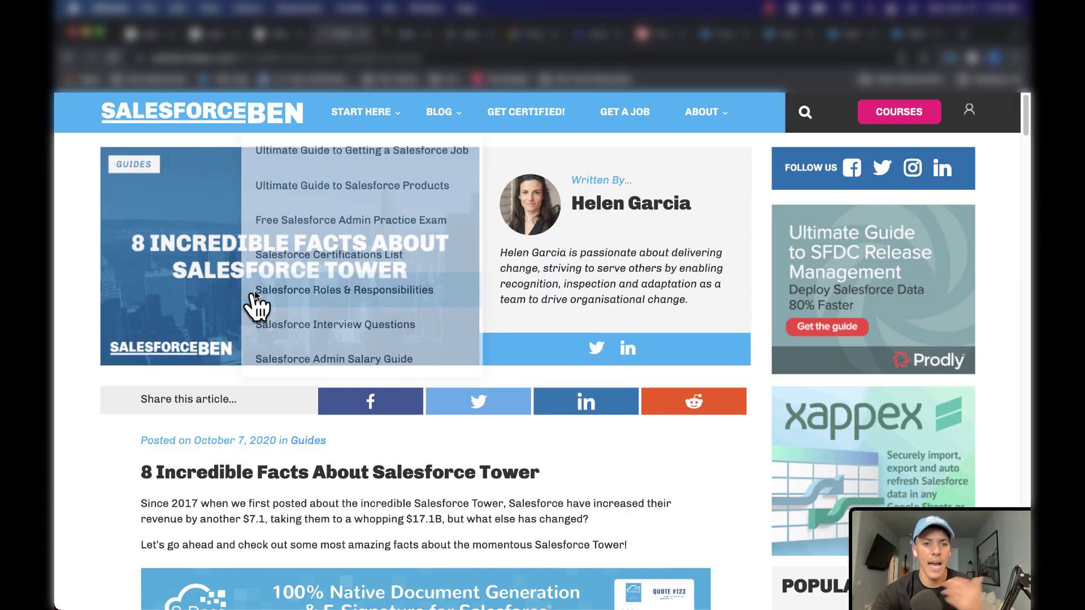
scroll(216, 304, "down", 3)
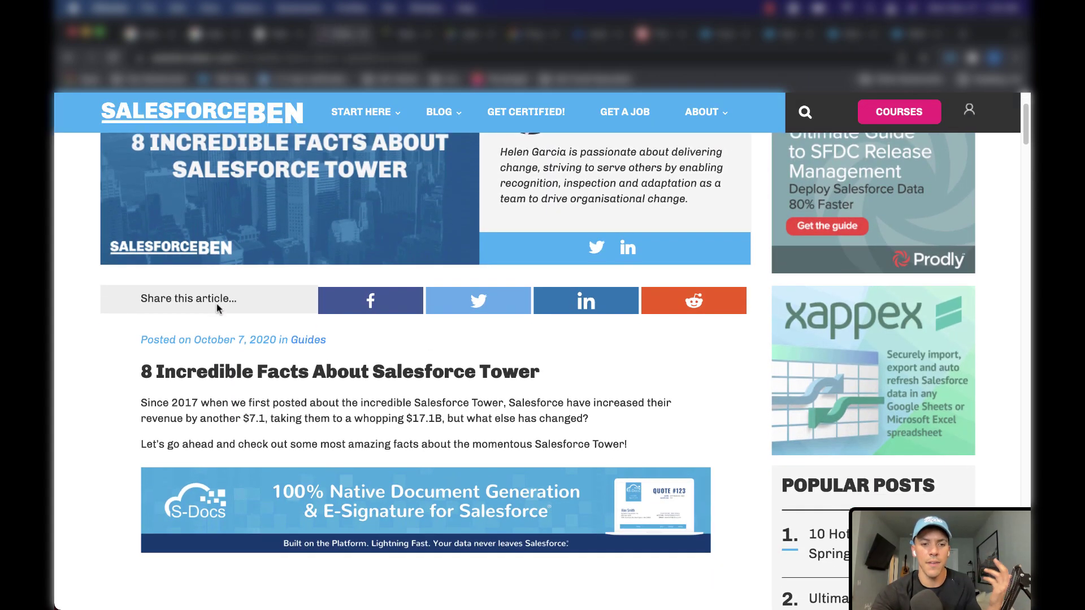
scroll(216, 304, "down", 1)
scroll(217, 304, "up", 3)
scroll(216, 303, "up", 1)
scroll(216, 303, "down", 2)
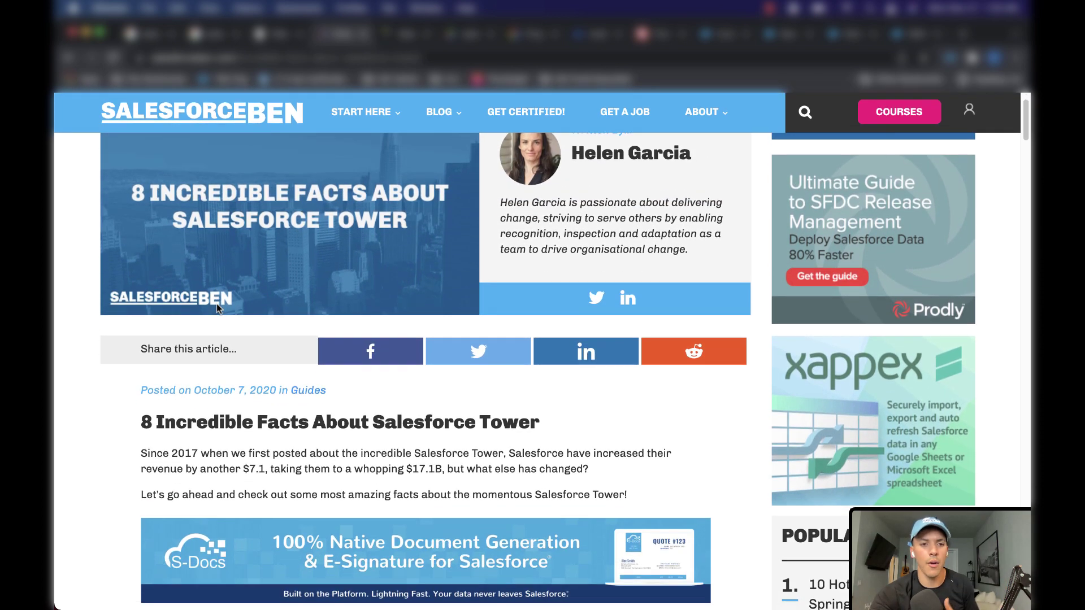
scroll(216, 303, "down", 1)
scroll(223, 292, "up", 3)
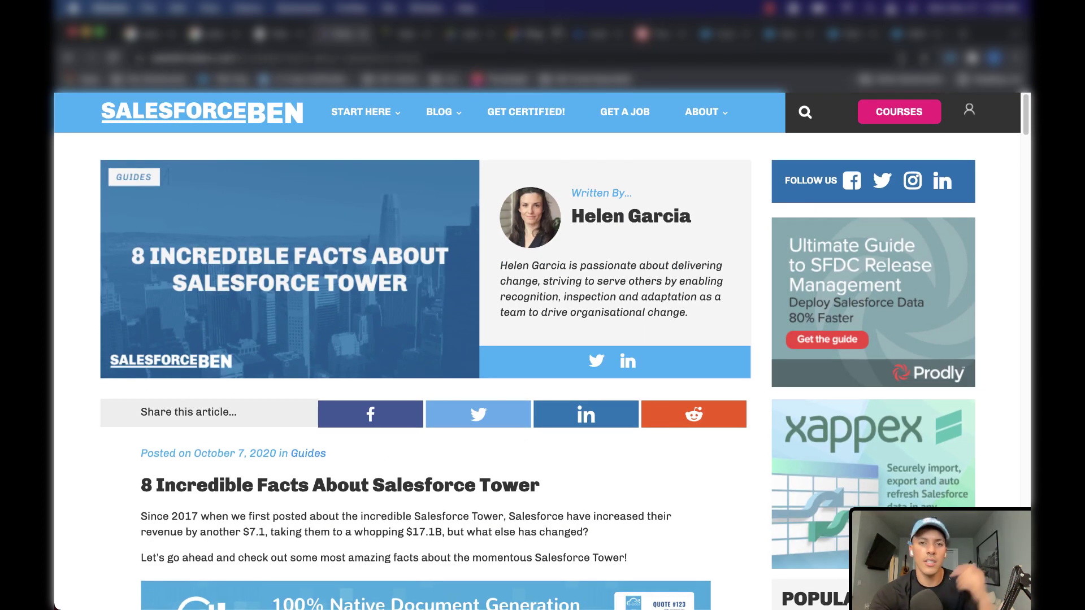
Bring up the Google Cloud blog post on the Salesforce partnership.
left_click(530, 34)
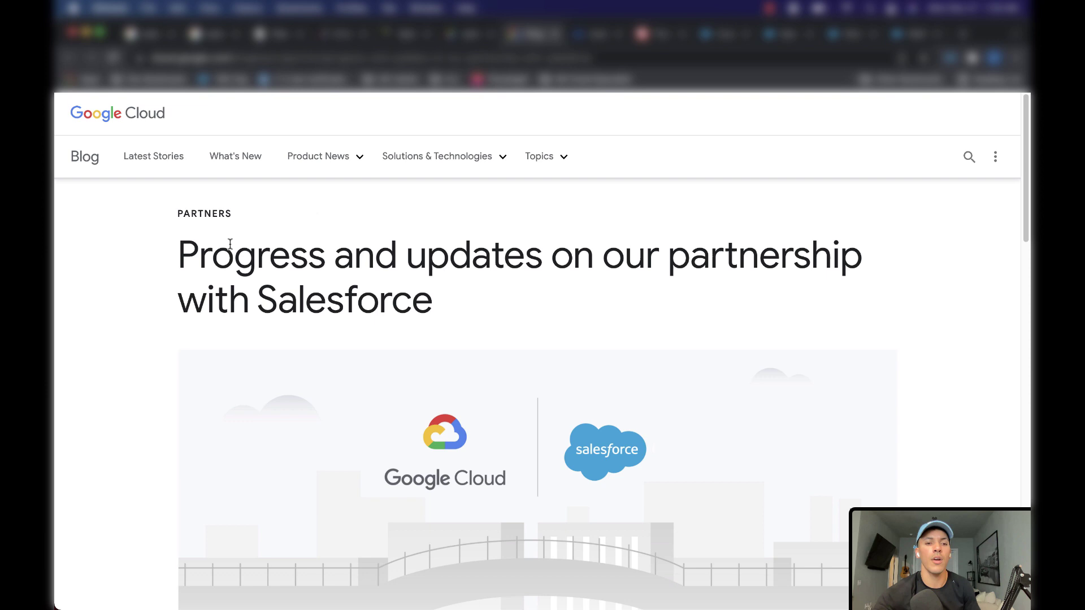